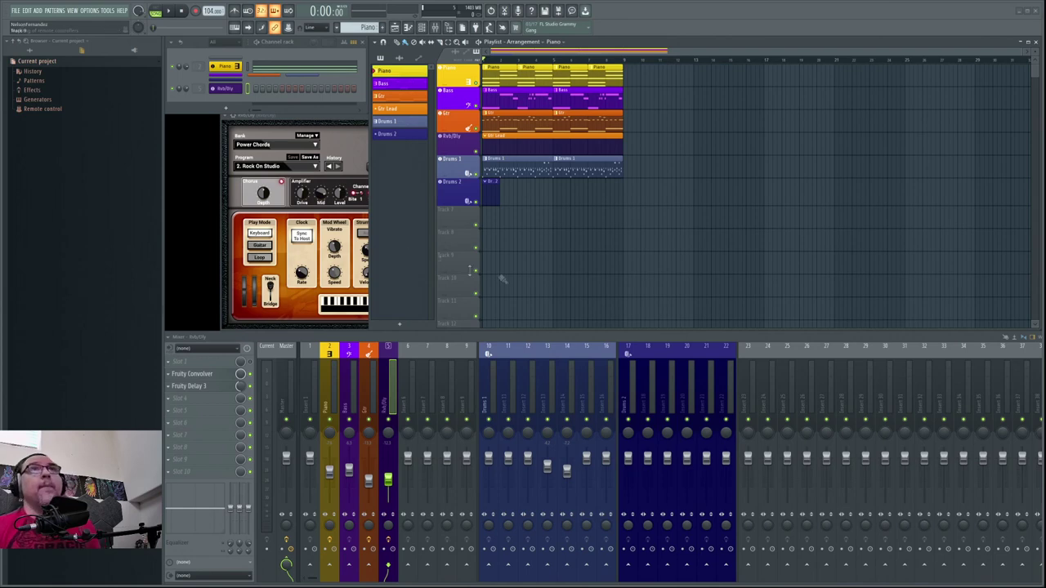
Open the Piano clip in the piano roll, play its chords and return to the playlist.
{"action": "double_click", "coordinate": [498, 73]}
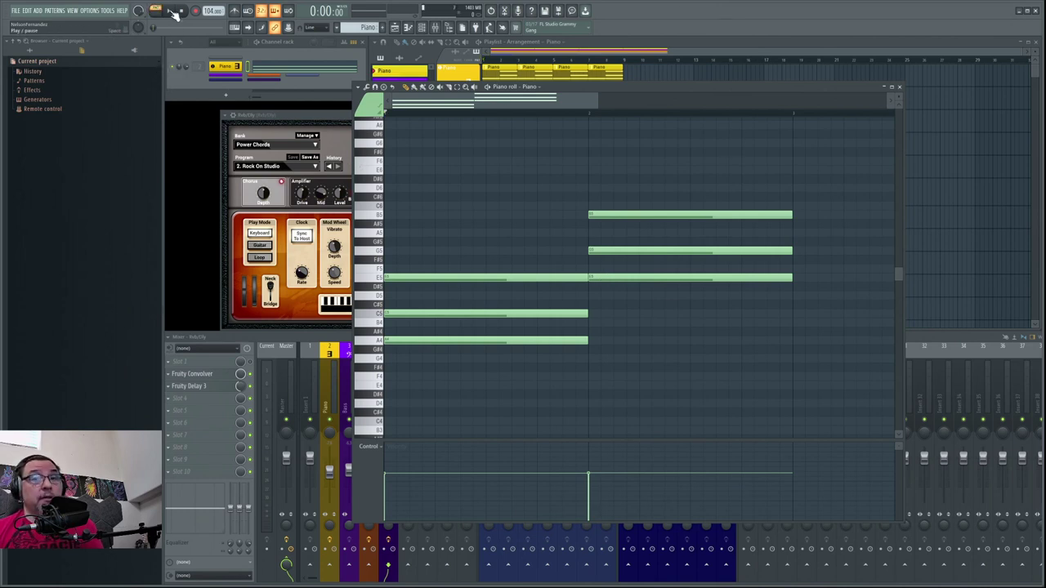
{"action": "left_click", "coordinate": [173, 12]}
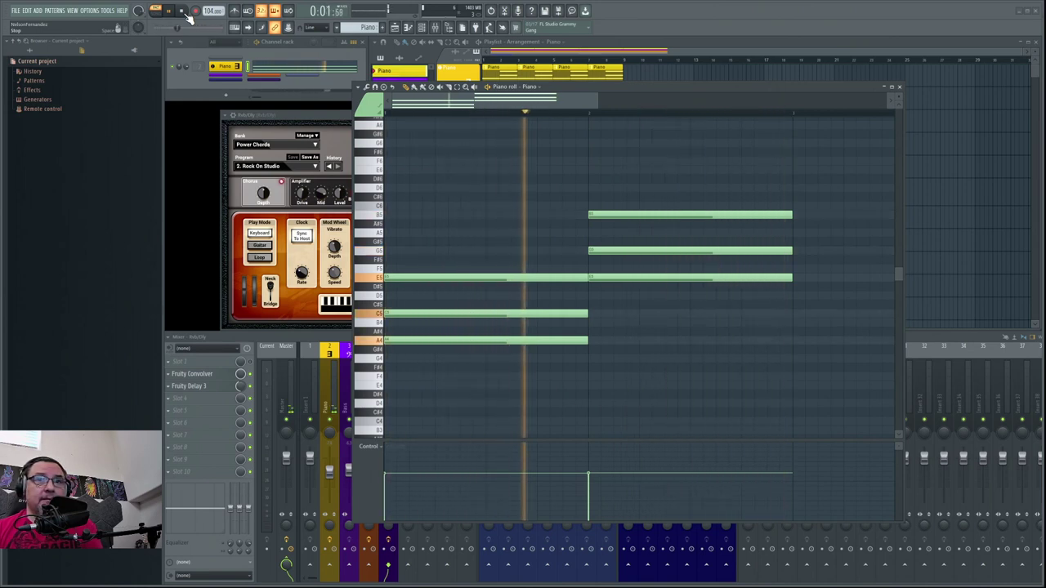
{"action": "left_click", "coordinate": [181, 10]}
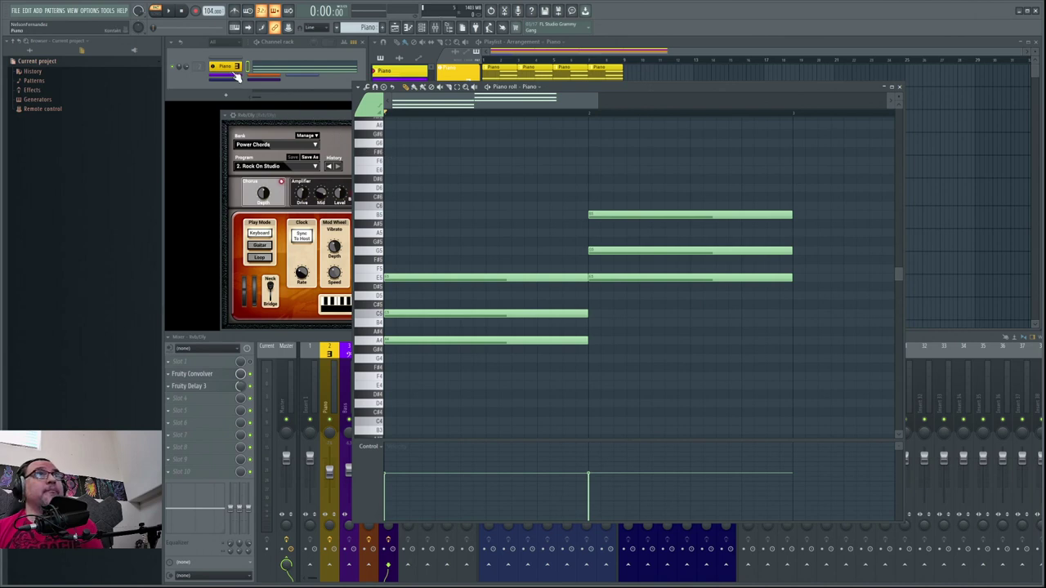
{"action": "left_click", "coordinate": [627, 40]}
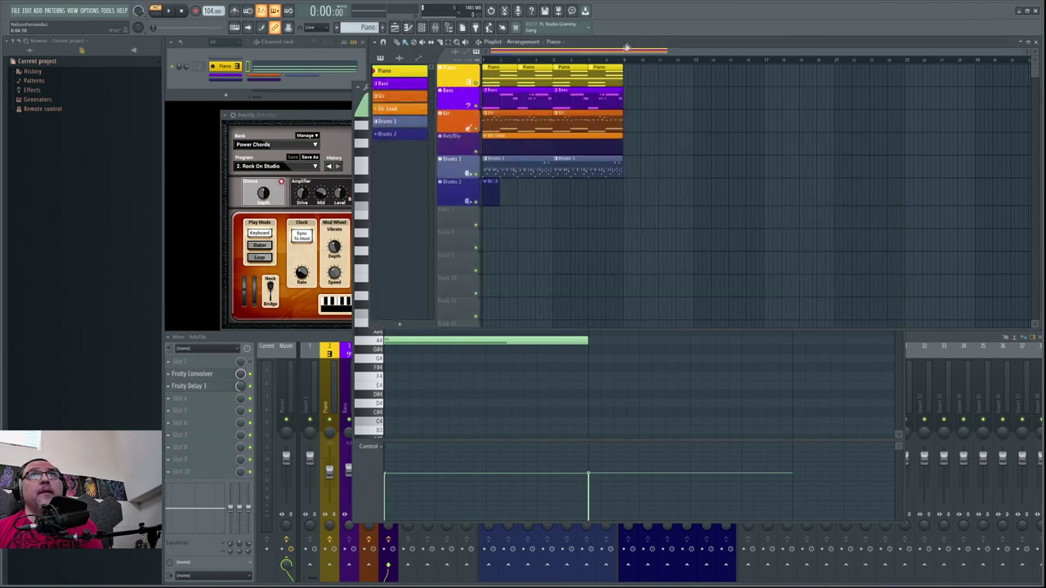
Open the Bass clip in the piano roll, drop the velocity of the short D4 and E4 notes to the minimum and play the pattern.
{"action": "left_click", "coordinate": [496, 100]}
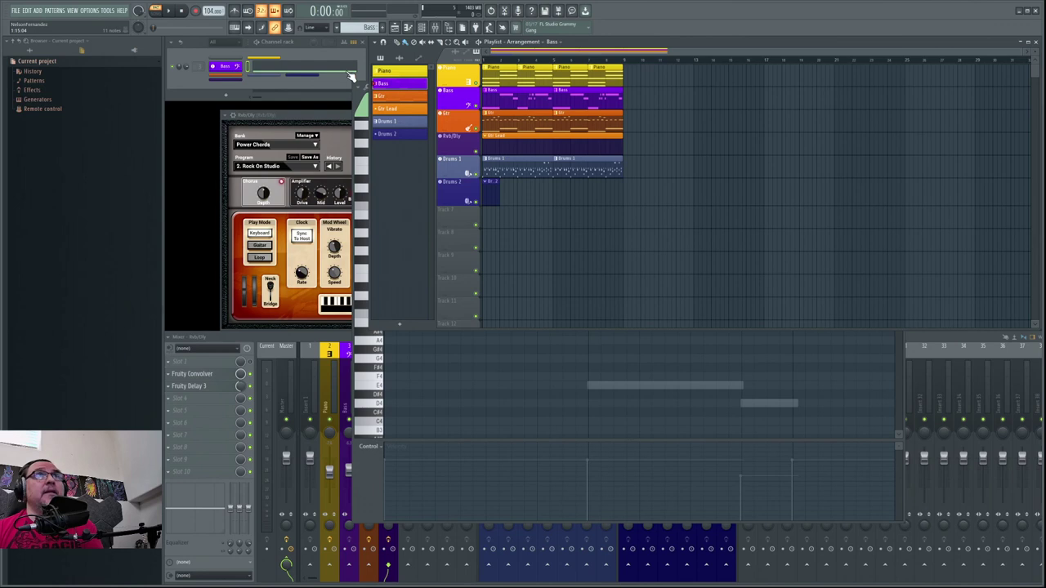
{"action": "double_click", "coordinate": [496, 100]}
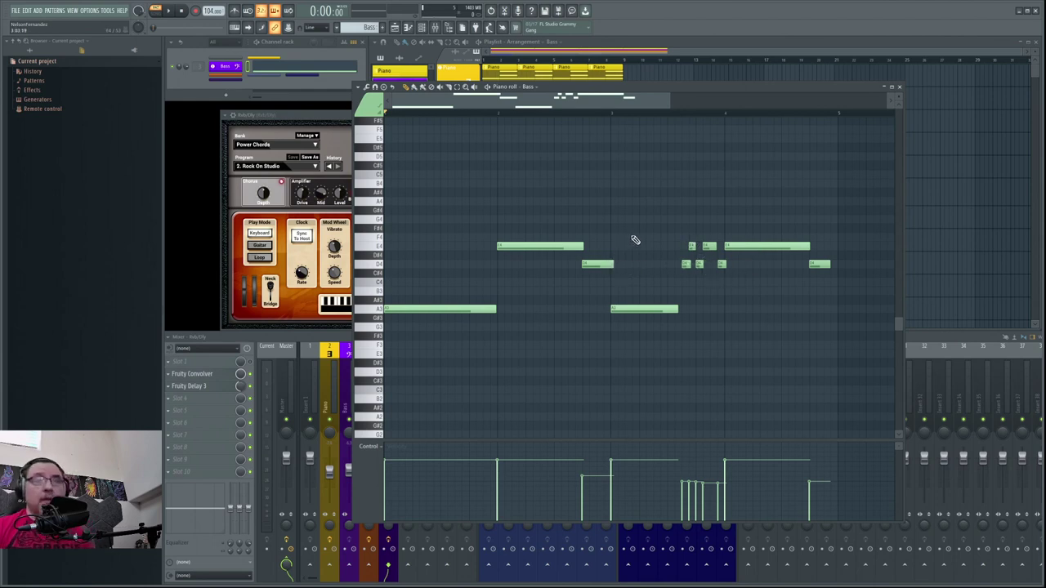
{"action": "left_click_drag", "start_coordinate": [599, 217], "coordinate": [729, 295]}
{"action": "left_click", "coordinate": [821, 264], "text": "ctrl+shift"}
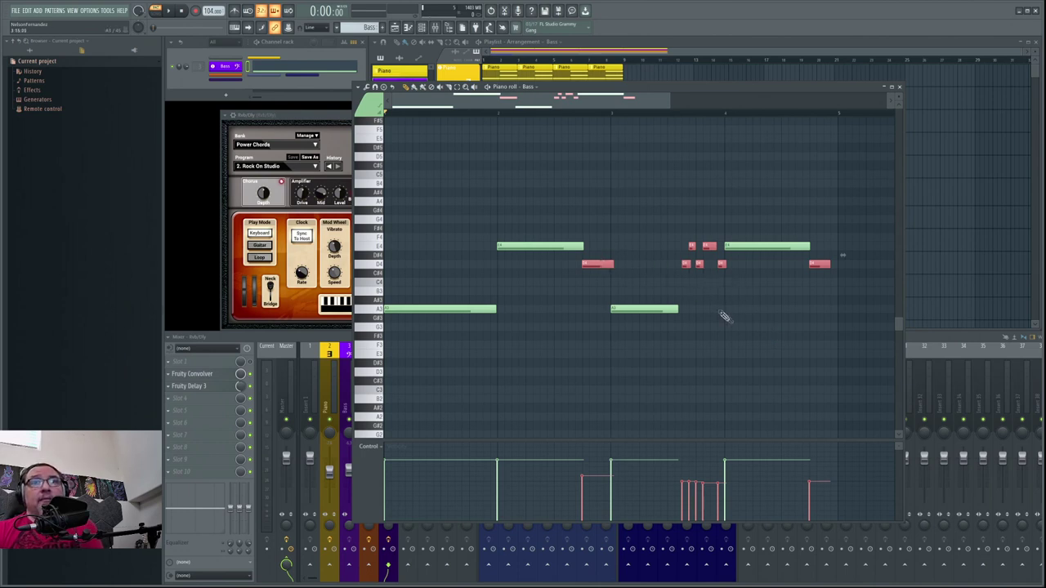
{"action": "mouse_move", "coordinate": [816, 508]}
{"action": "left_mouse_down"}
{"action": "mouse_move", "coordinate": [801, 539]}
{"action": "mouse_move", "coordinate": [600, 535]}
{"action": "left_mouse_up"}
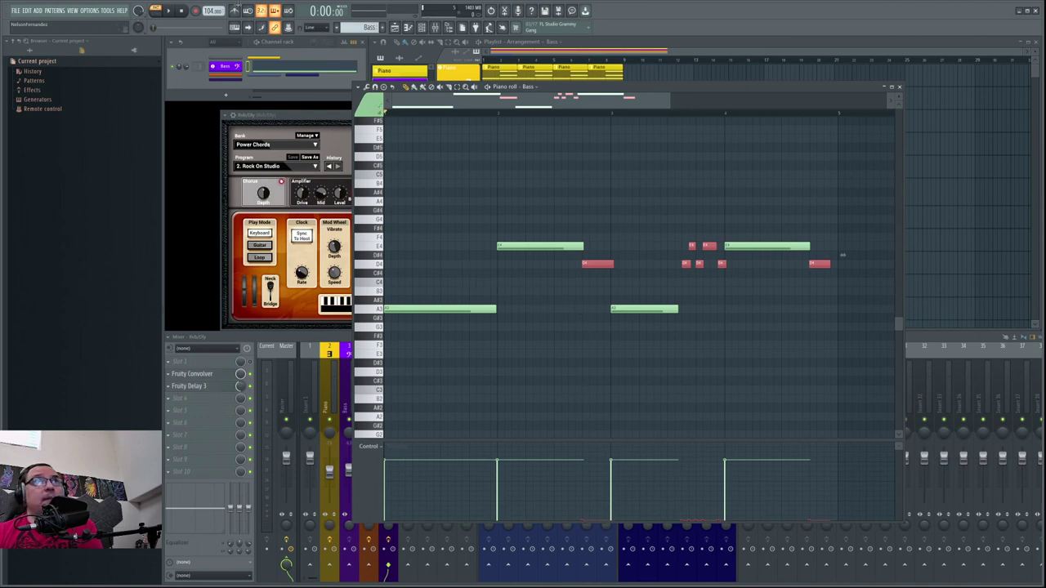
{"action": "left_click", "coordinate": [172, 13]}
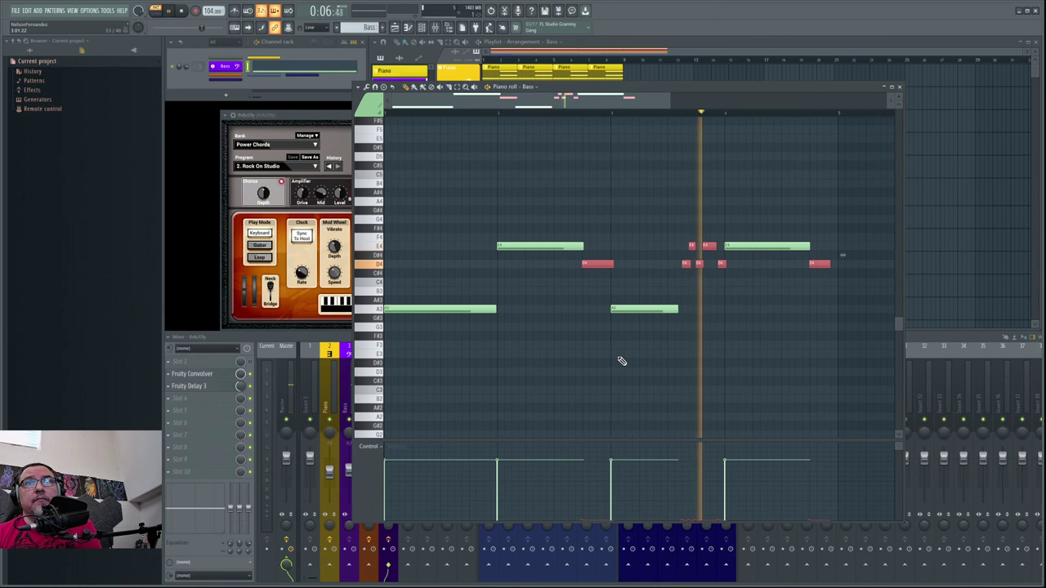
{"action": "key", "text": "space"}
Raise the selected Bass notes' velocity to slightly below that of the long notes and play the pattern.
{"action": "mouse_move", "coordinate": [589, 495]}
{"action": "left_mouse_down"}
{"action": "mouse_move", "coordinate": [830, 482]}
{"action": "mouse_move", "coordinate": [587, 480]}
{"action": "left_mouse_up"}
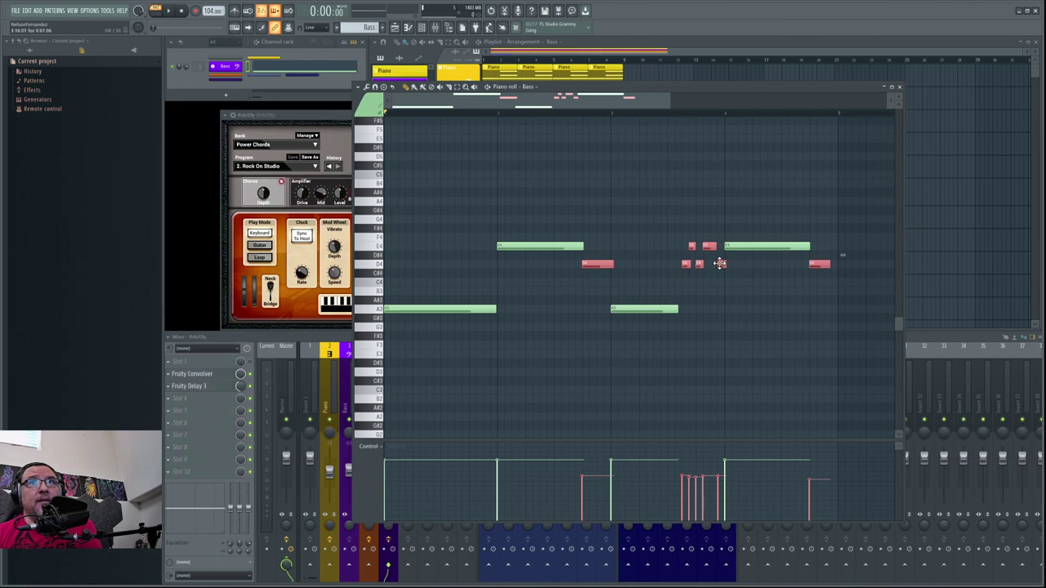
{"action": "left_click", "coordinate": [173, 14]}
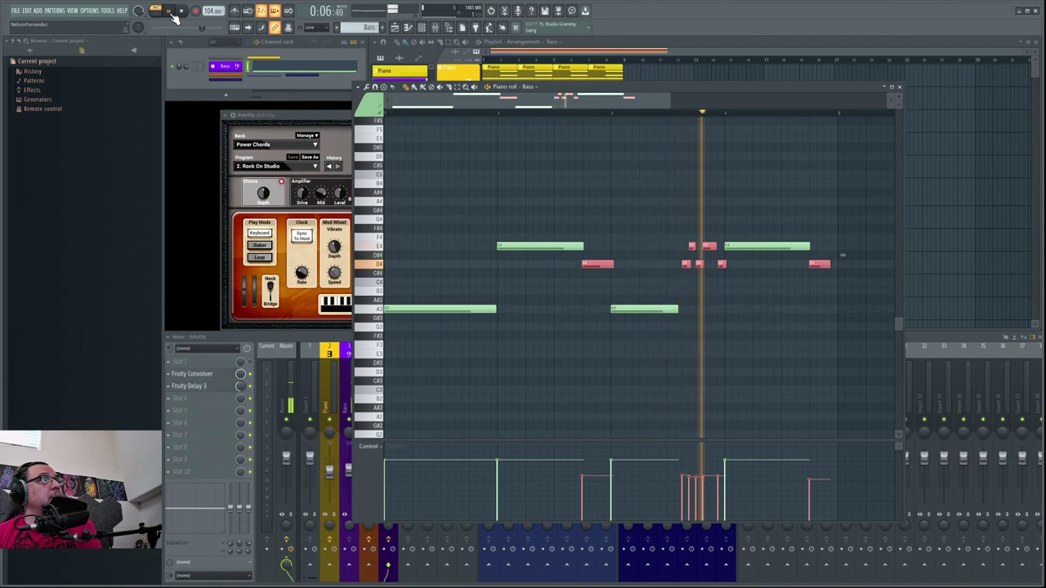
{"action": "left_click", "coordinate": [899, 87]}
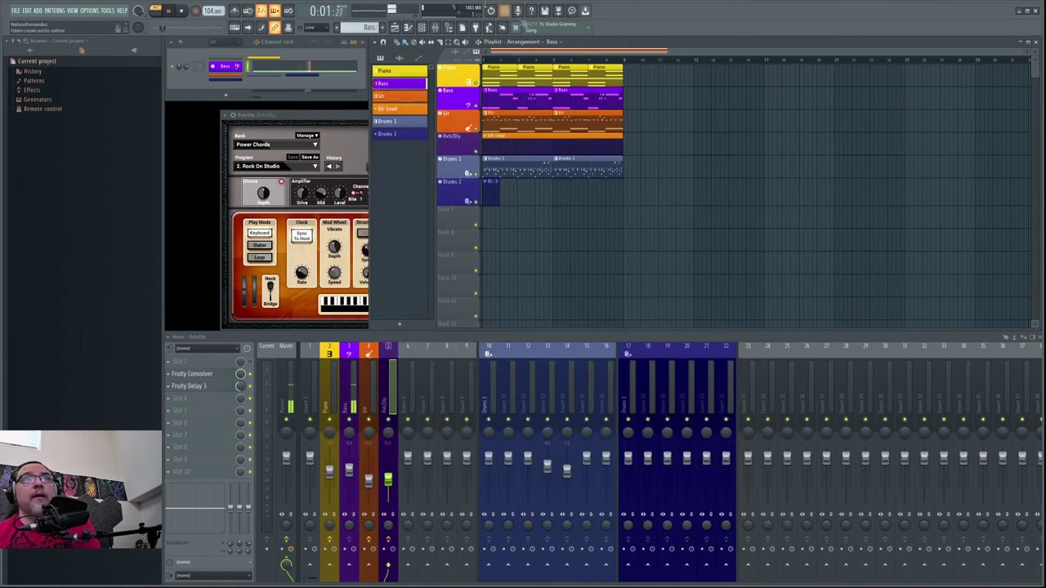
{"action": "key", "text": "space"}
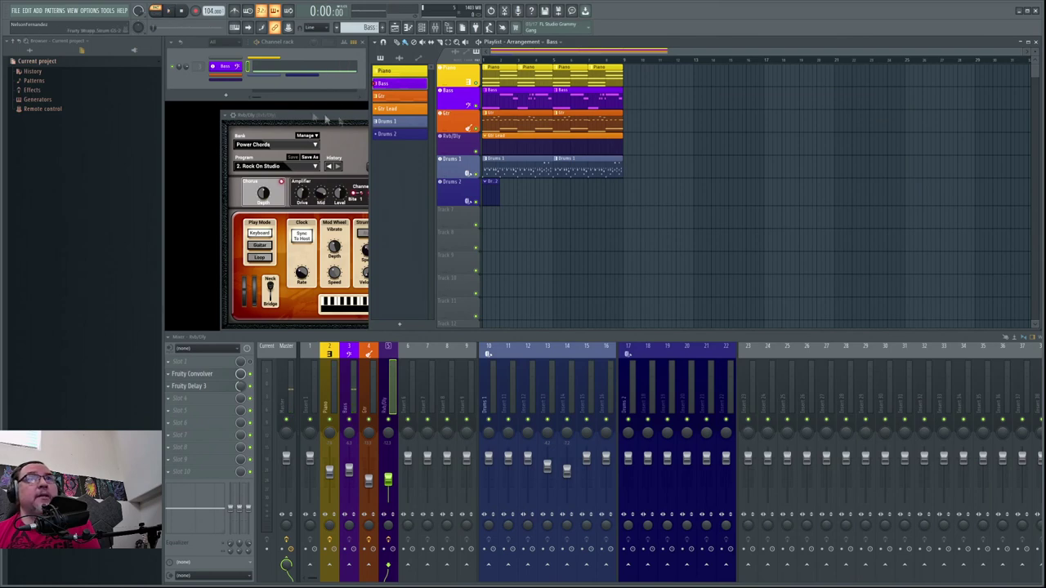
Open the Gtr clip in the piano roll and highlight its upper C notes, C# notes, and G and A notes in turn.
{"action": "double_click", "coordinate": [498, 123]}
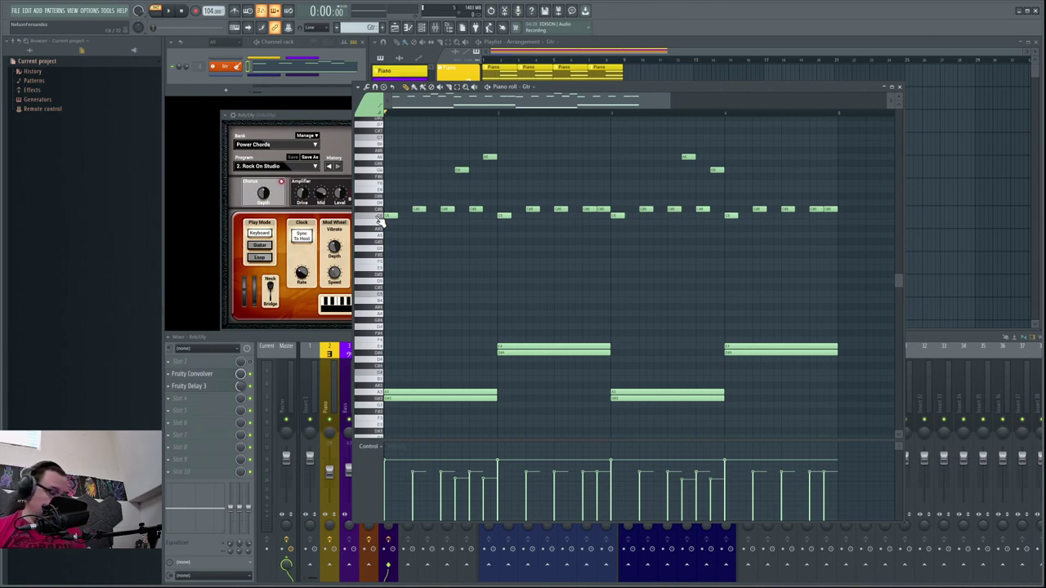
{"action": "double_click", "coordinate": [378, 217]}
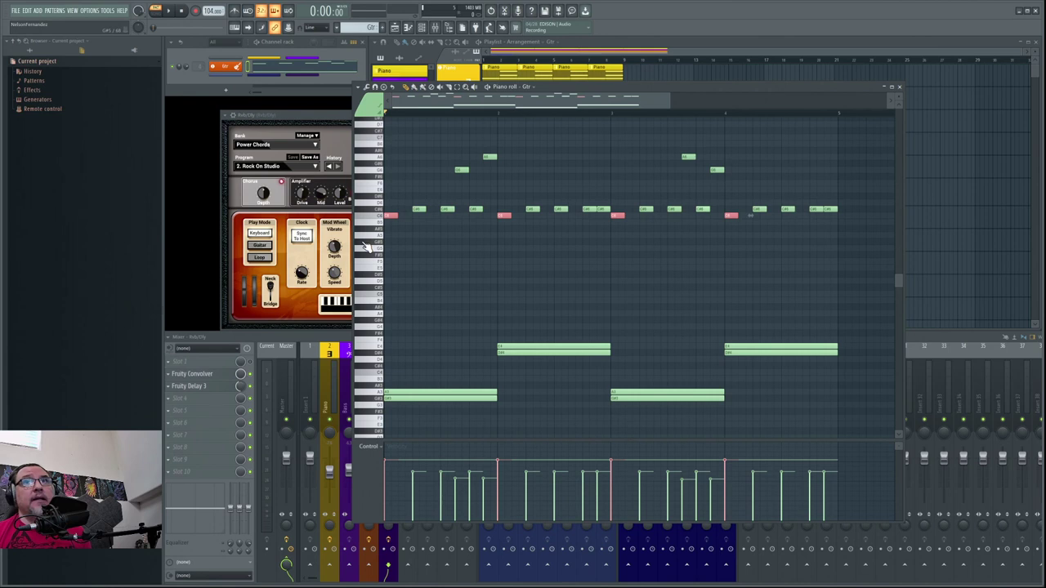
{"action": "double_click", "coordinate": [369, 210]}
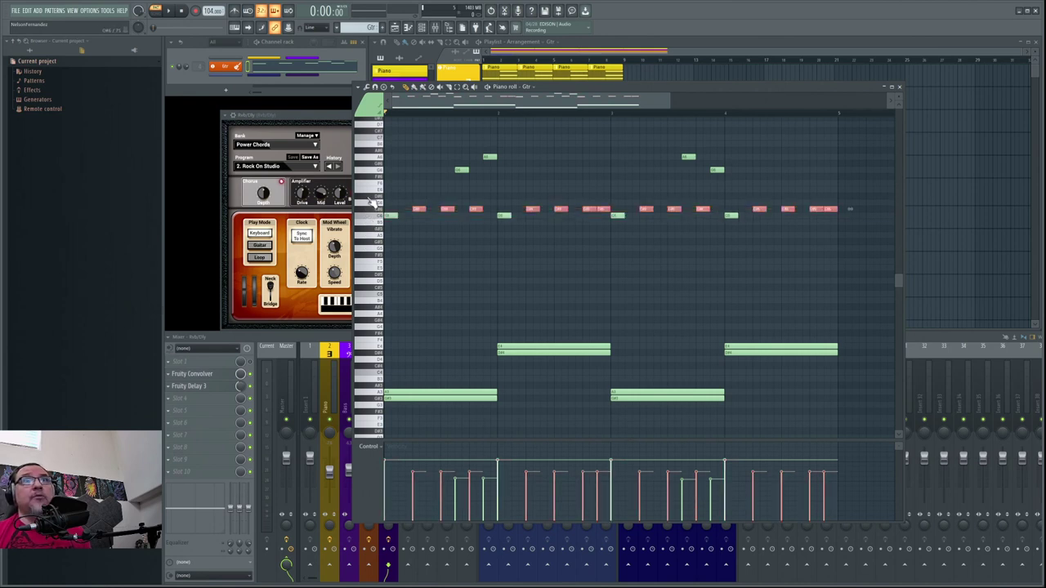
{"action": "left_click_drag", "start_coordinate": [376, 178], "coordinate": [387, 154]}
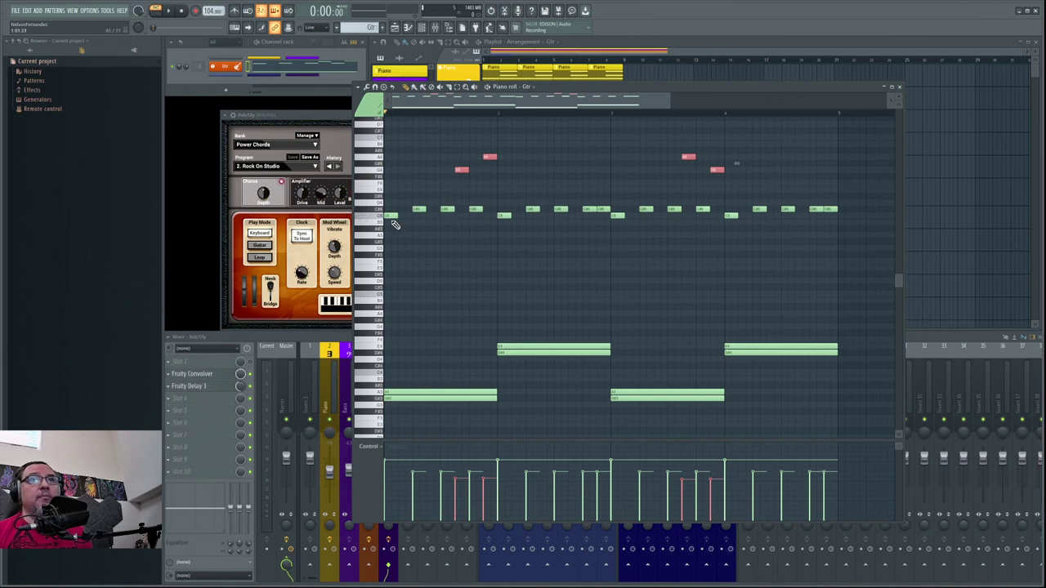
Play the Gtr pattern and return to the playlist.
{"action": "left_click", "coordinate": [173, 12]}
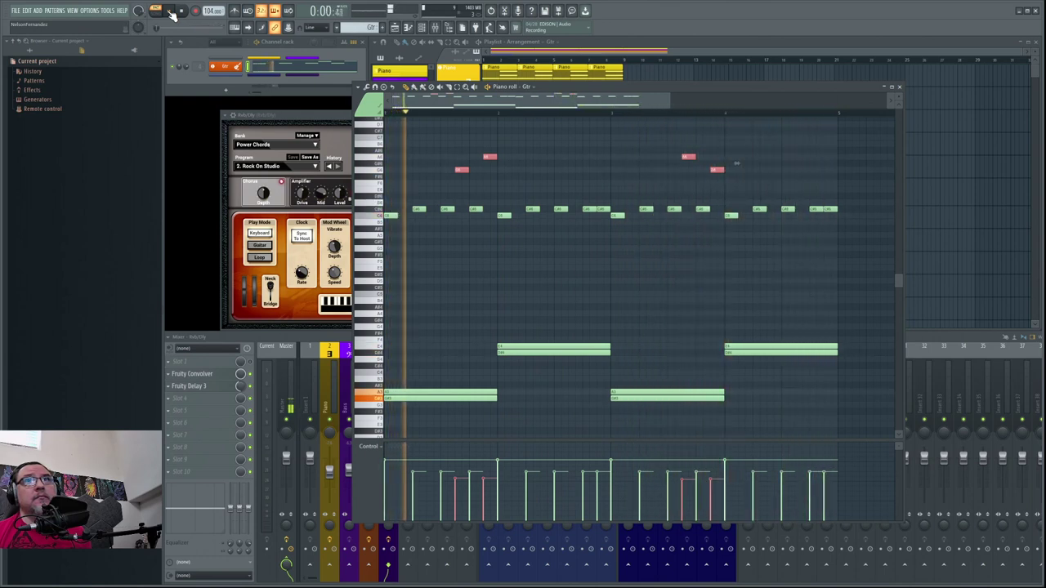
{"action": "left_click", "coordinate": [182, 12]}
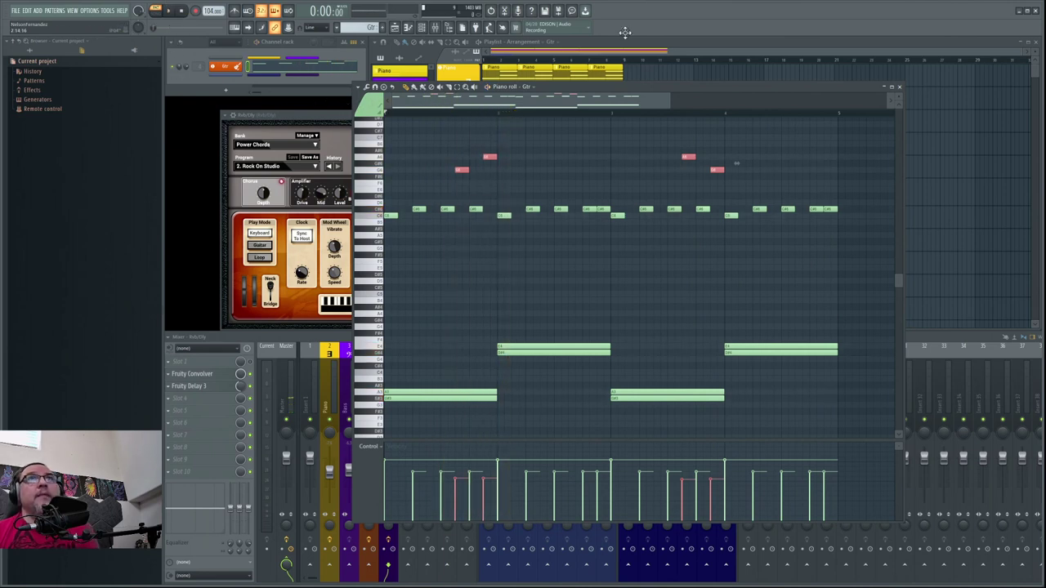
{"action": "left_click", "coordinate": [627, 44]}
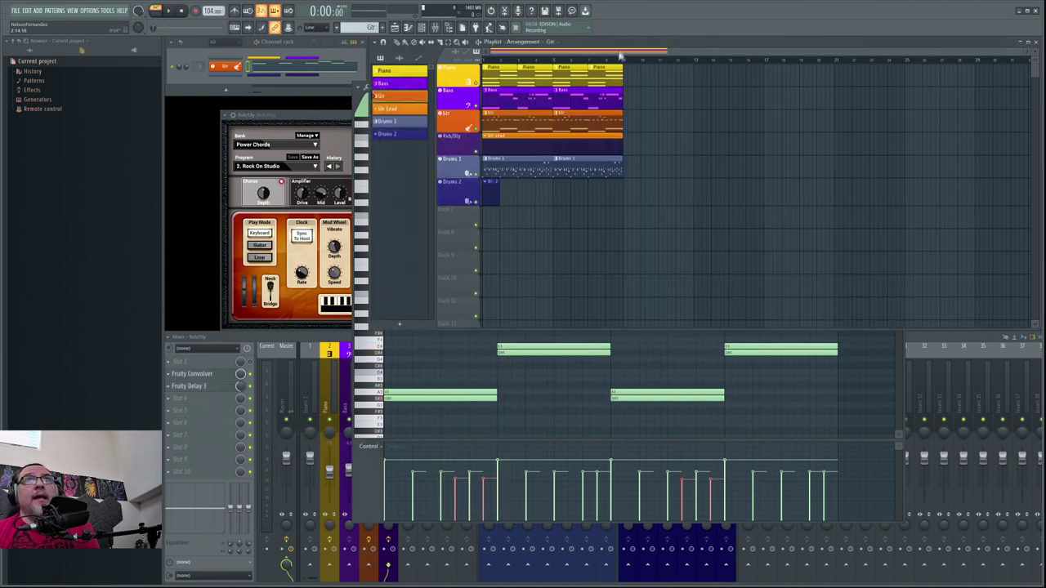
Open the Drums 1 clip in the piano roll and highlight the kick, snare, shaker and tambourine, closed hi-hat and open hi-hat notes in turn.
{"action": "double_click", "coordinate": [500, 170]}
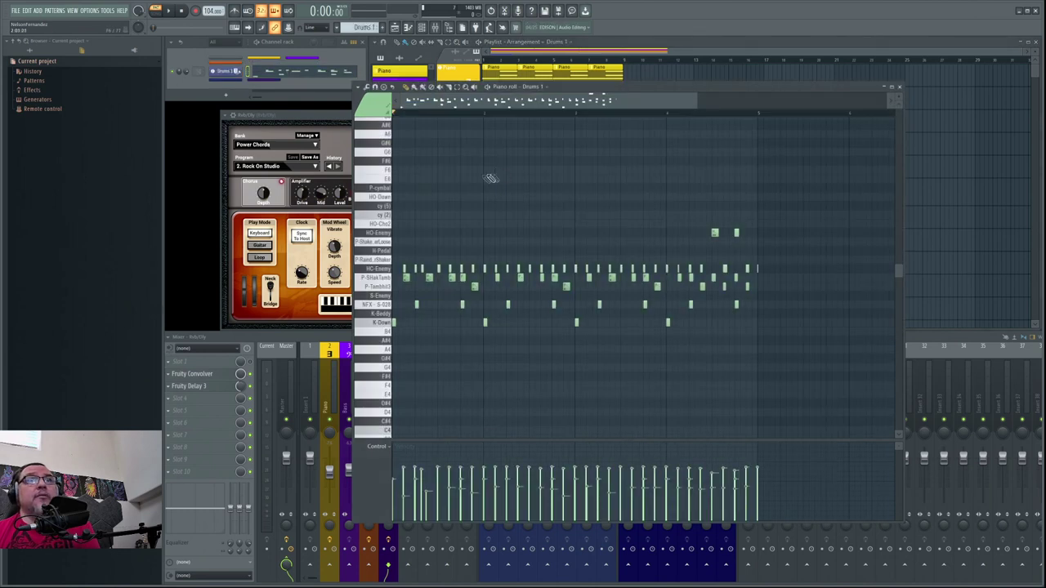
{"action": "double_click", "coordinate": [379, 324]}
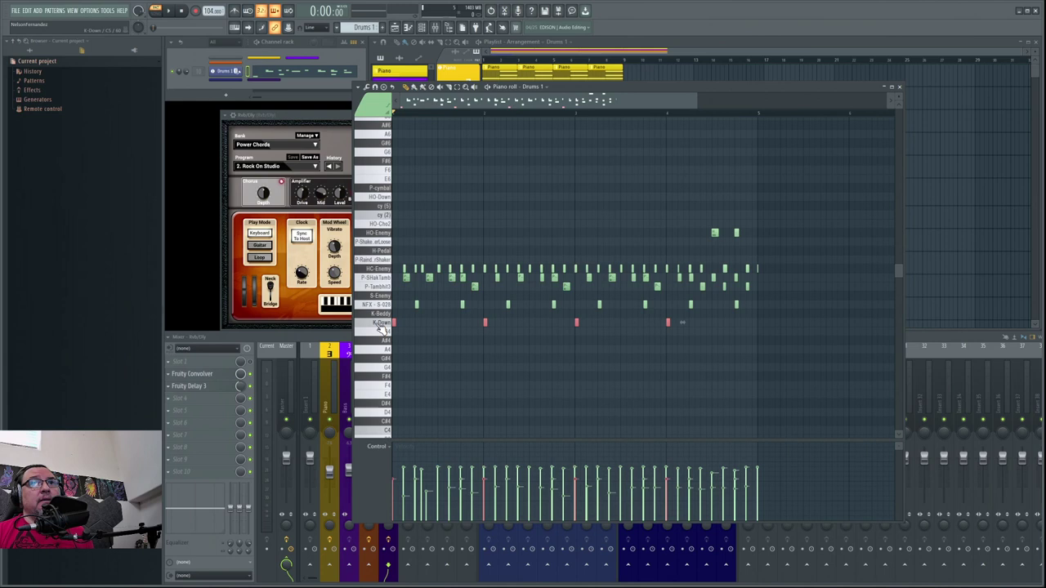
{"action": "double_click", "coordinate": [379, 306]}
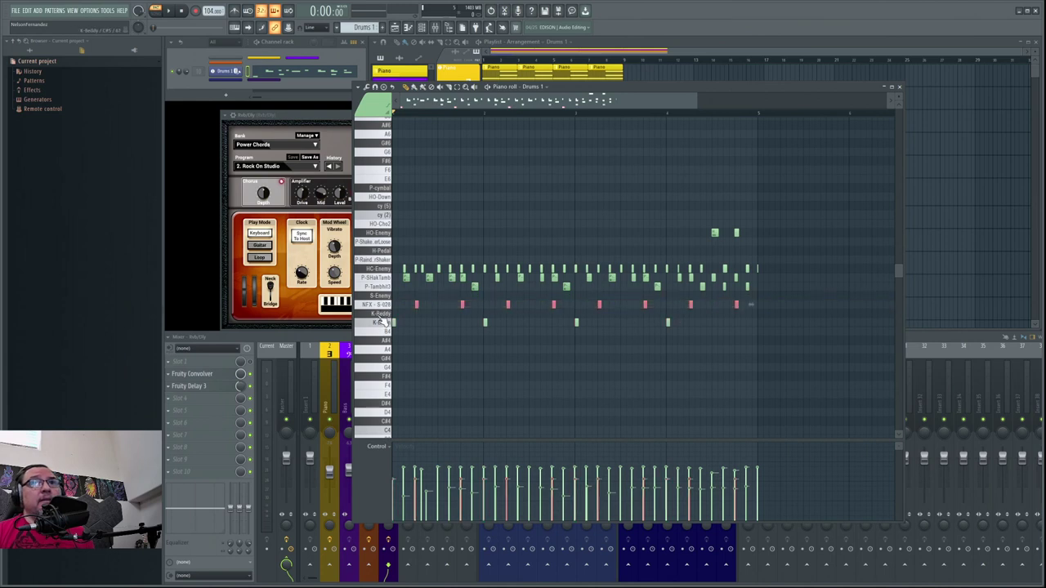
{"action": "double_click", "coordinate": [378, 278]}
{"action": "double_click", "coordinate": [383, 286], "text": "shift"}
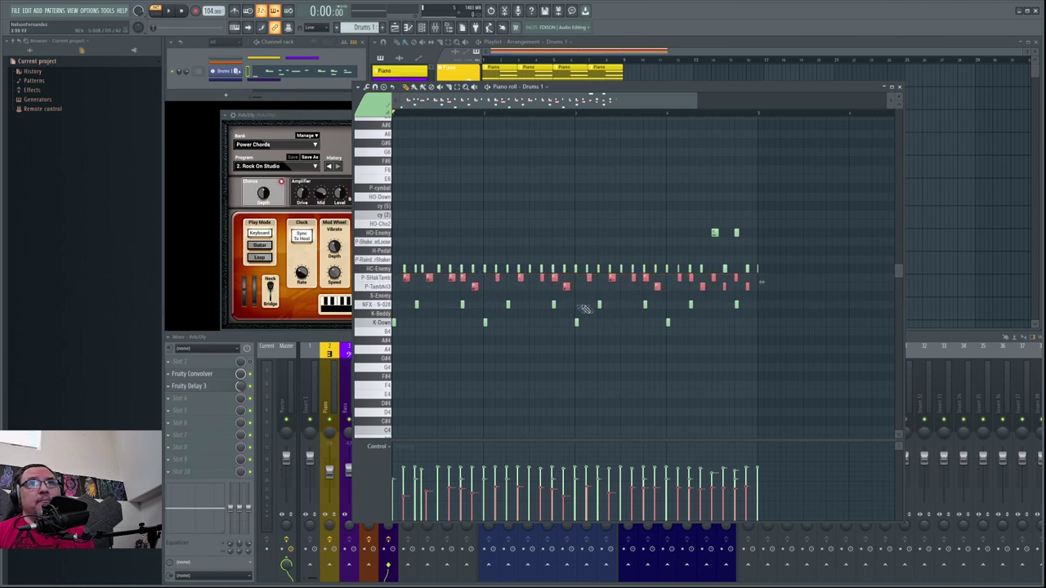
{"action": "double_click", "coordinate": [381, 269]}
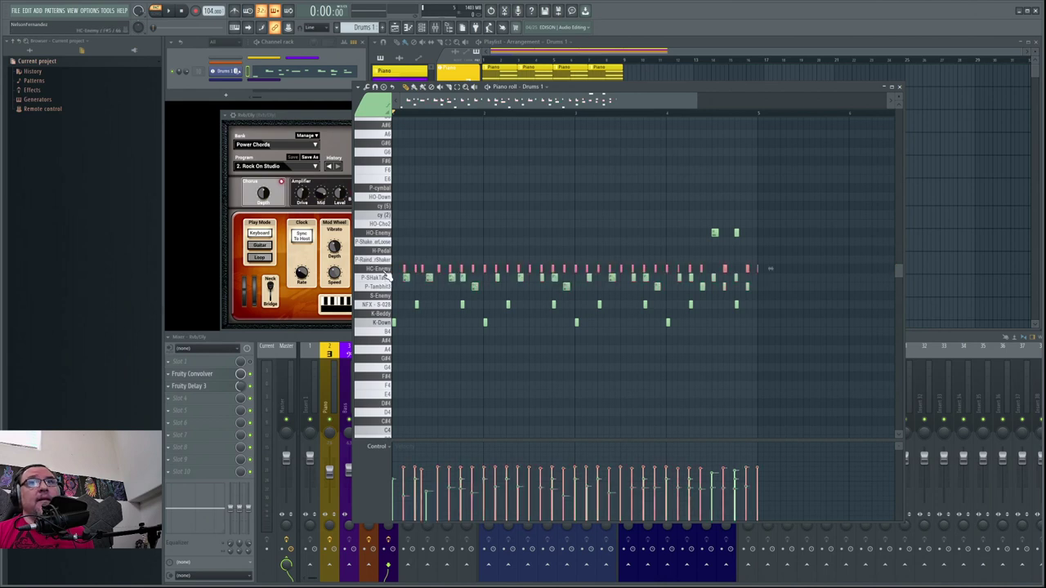
{"action": "double_click", "coordinate": [380, 235]}
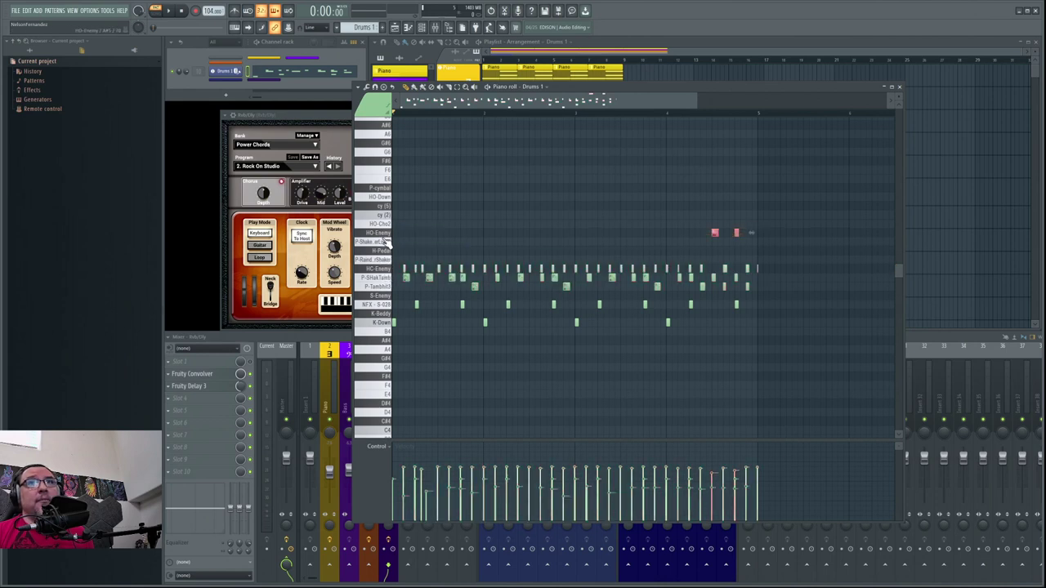
Play the Drums 1 pattern and close its piano roll.
{"action": "left_click", "coordinate": [173, 15]}
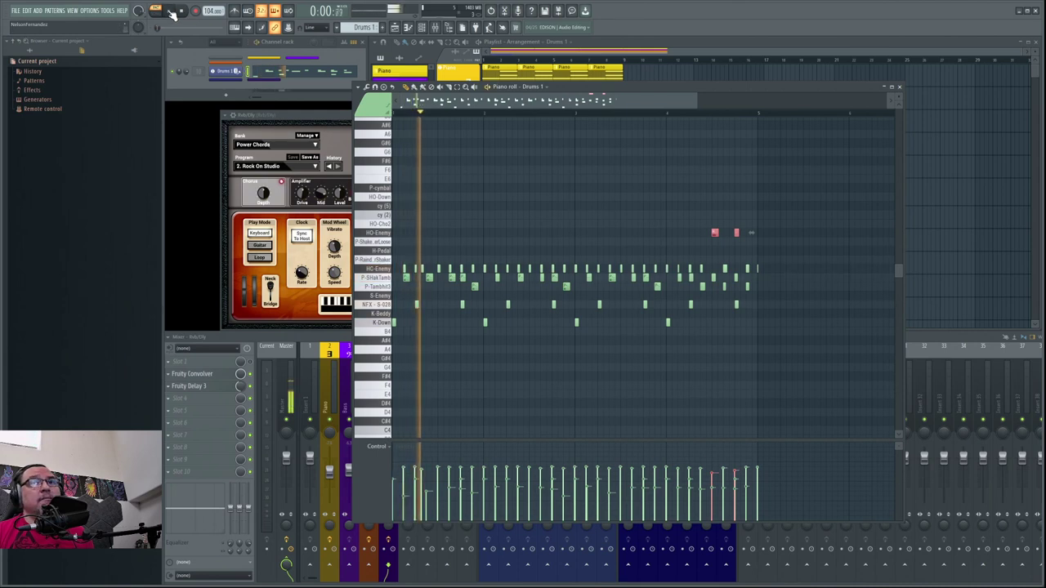
{"action": "left_click", "coordinate": [900, 87]}
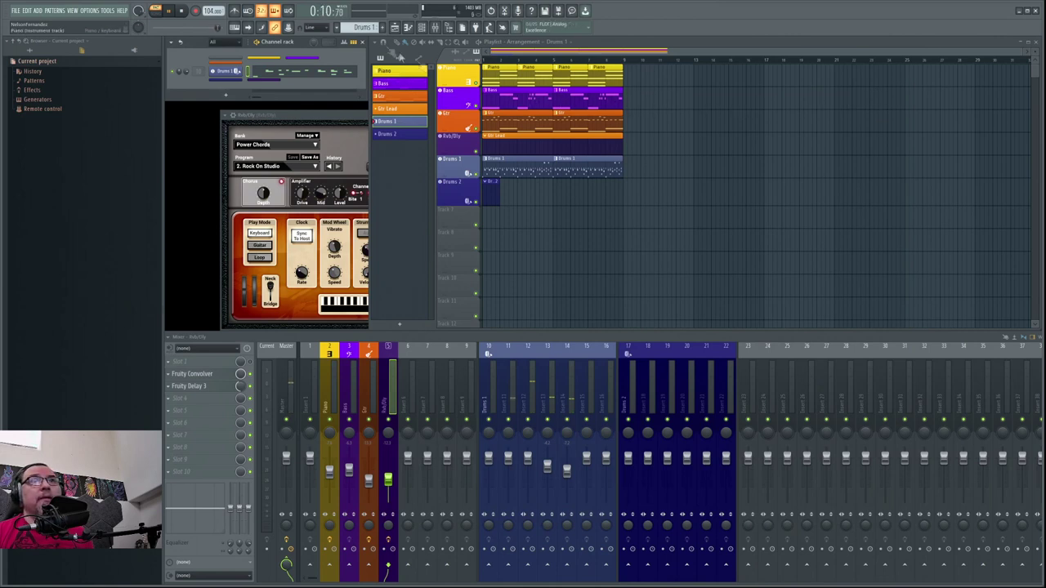
{"action": "left_click", "coordinate": [184, 11]}
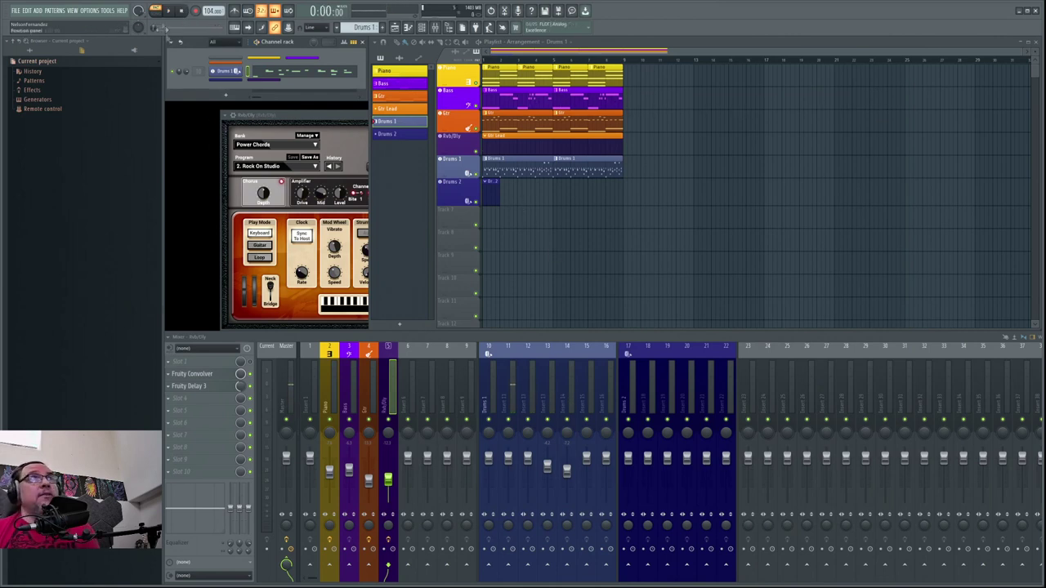
Switch playback to song mode and play the arrangement with all tracks together.
{"action": "left_click", "coordinate": [152, 12]}
{"action": "left_click", "coordinate": [169, 11]}
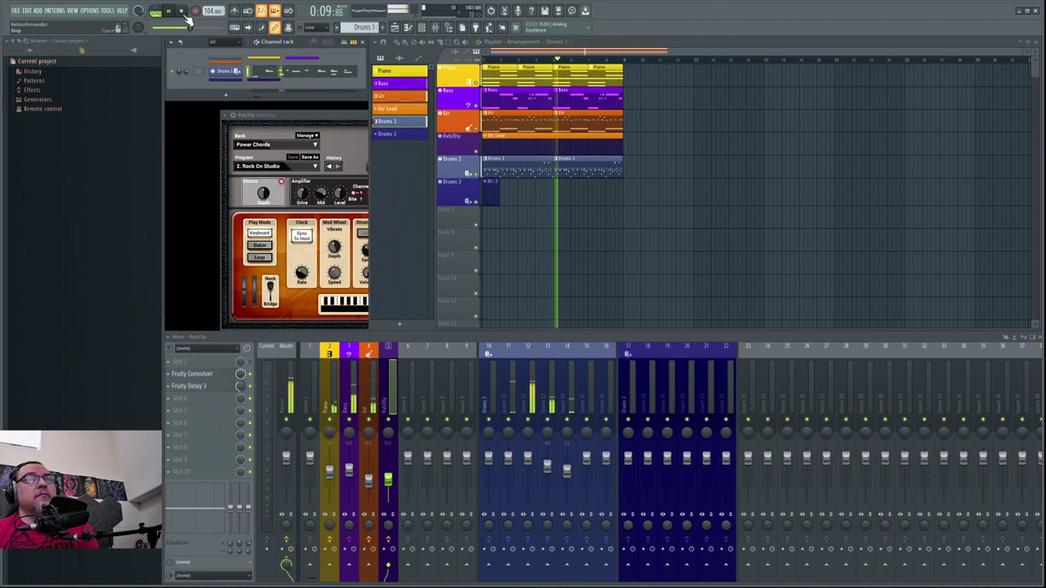
{"action": "left_click", "coordinate": [185, 12]}
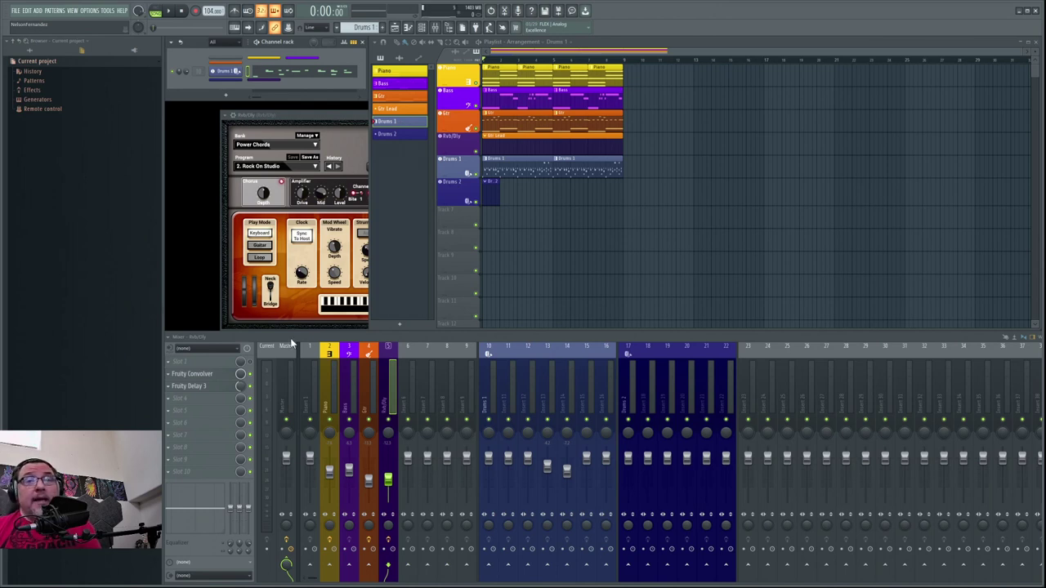
Select the Gtr Lead pattern with its Strum guitar plug-in in front, and bring up the A-minor-pentatonic.png reference in Photos.
{"action": "left_click", "coordinate": [461, 144]}
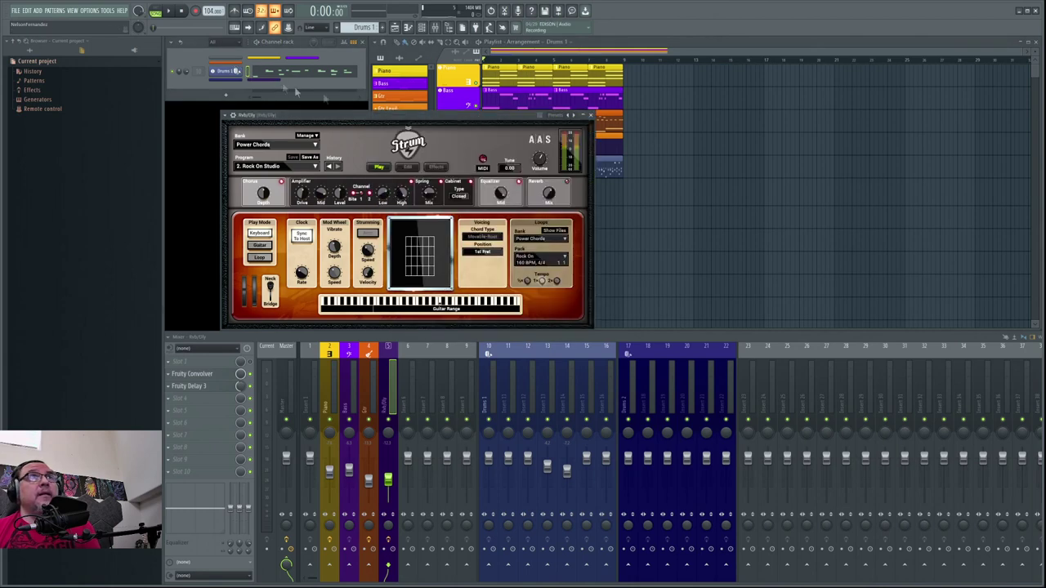
{"action": "double_click", "coordinate": [609, 149]}
{"action": "left_click", "coordinate": [303, 304]}
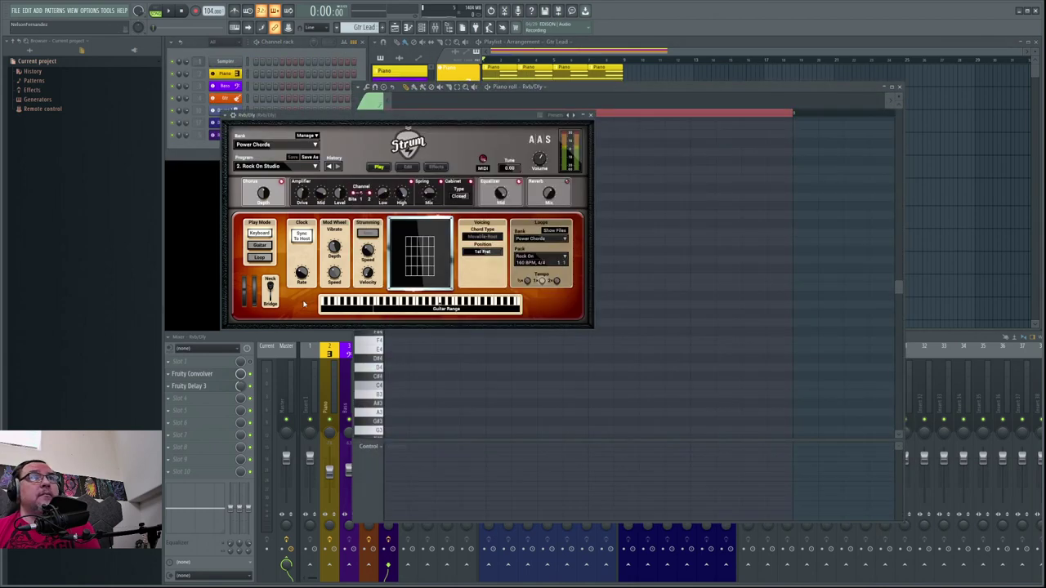
{"action": "left_click", "coordinate": [899, 87]}
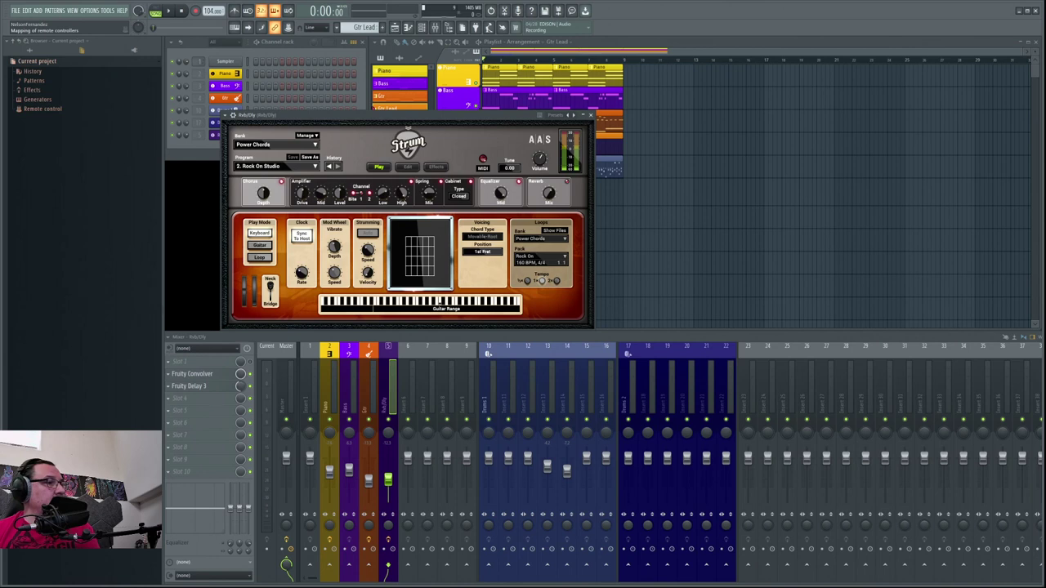
{"action": "key", "text": "alt+Tab"}
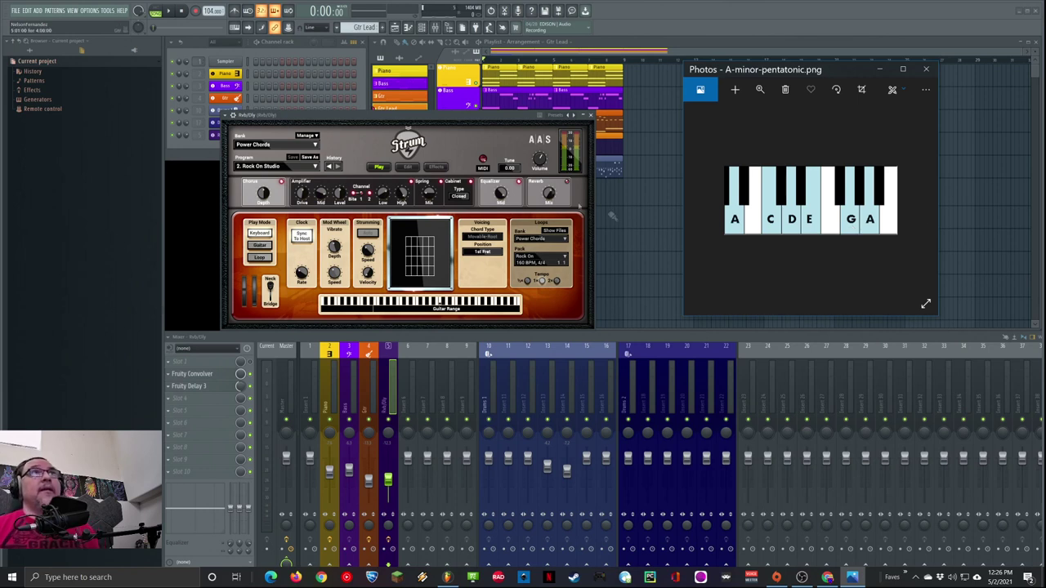
Close the Strum plug-in window and play the full arrangement as backing for live guitar lead notes, stopping it when done.
{"action": "left_click", "coordinate": [591, 115]}
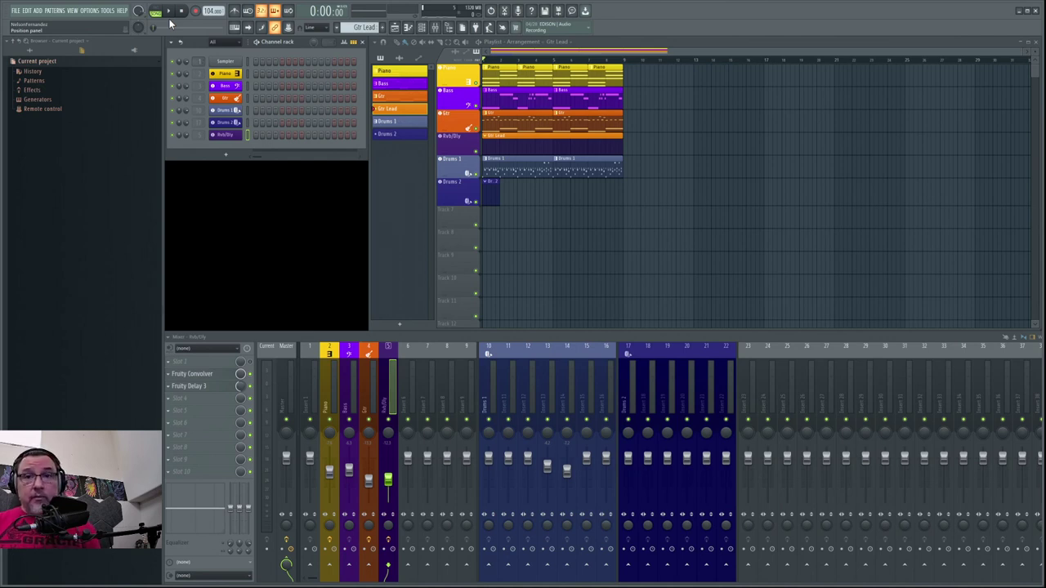
{"action": "key", "text": "space"}
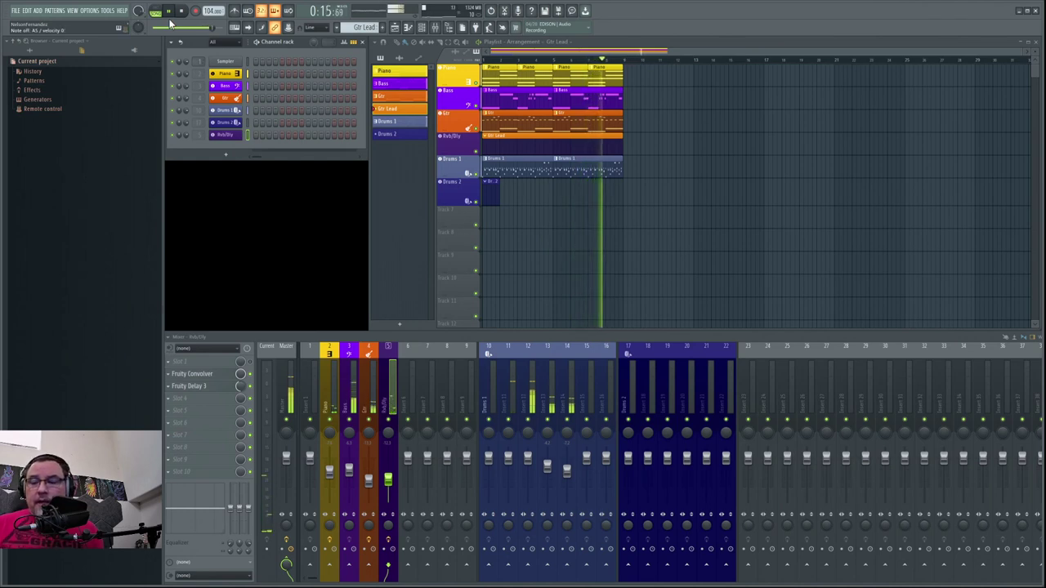
{"action": "key", "text": "space"}
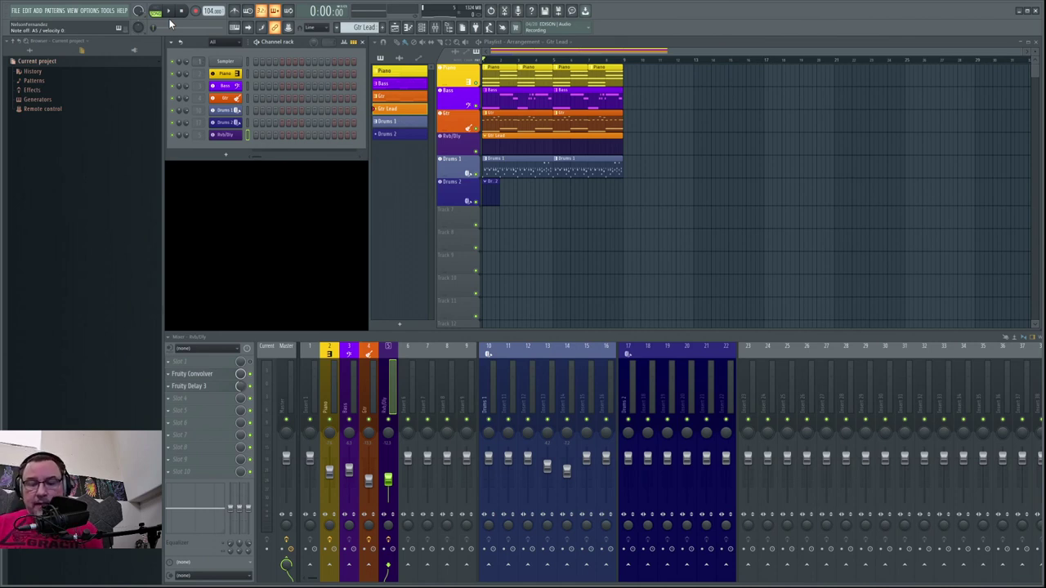
Replay the arrangement twice to improvise lead notes over it, and switch back to the A-minor-pentatonic.png reference in Photos.
{"action": "key", "text": "space"}
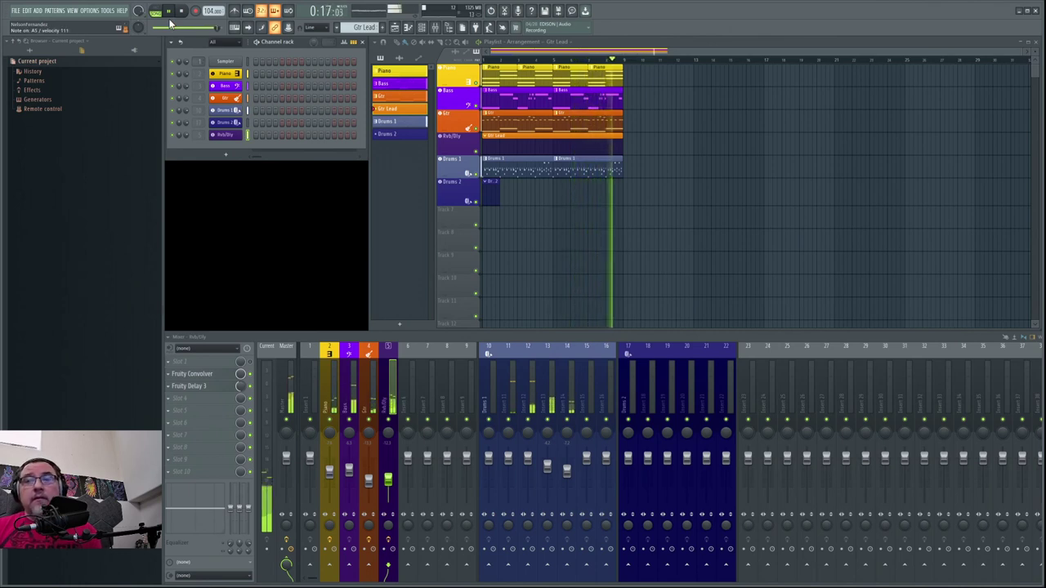
{"action": "key", "text": "space"}
{"action": "key", "text": "space"}
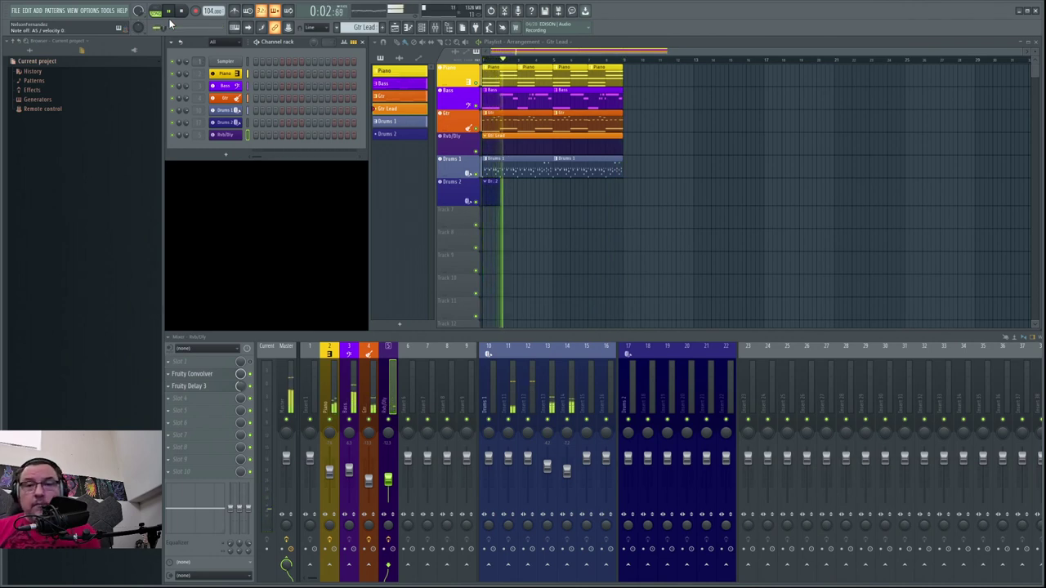
{"action": "key", "text": "space"}
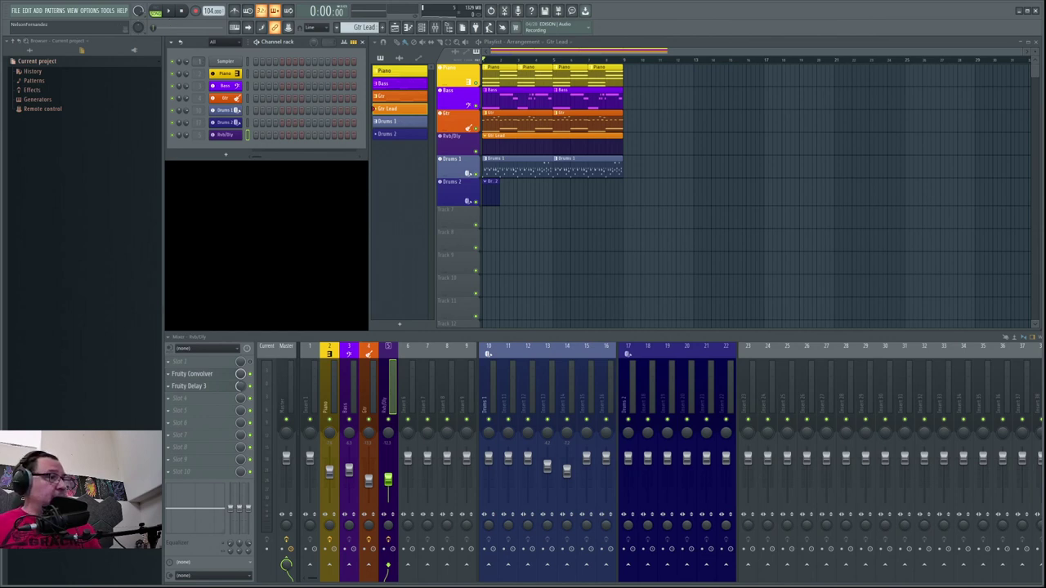
{"action": "key", "text": "alt+Tab"}
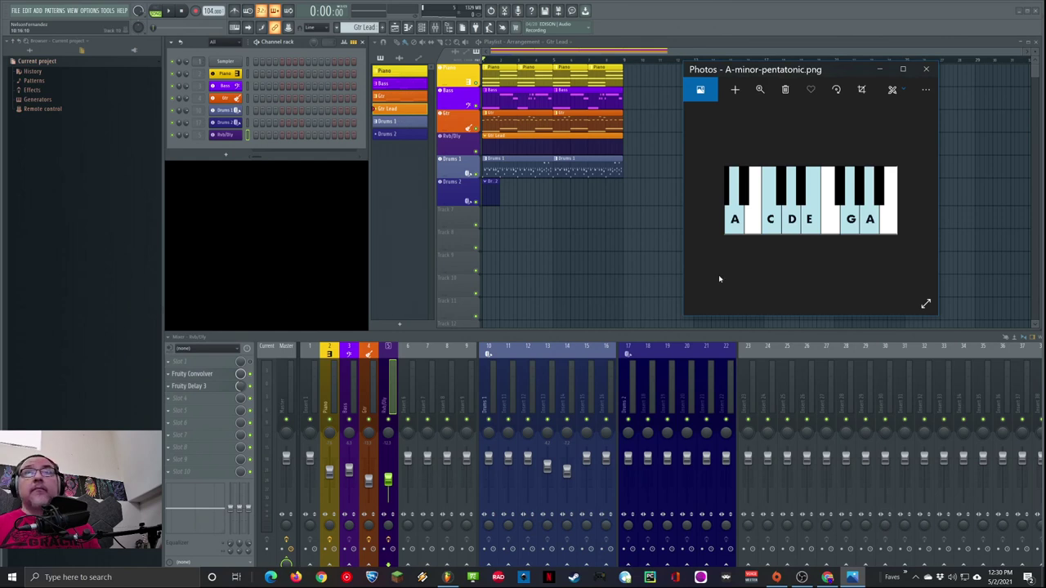